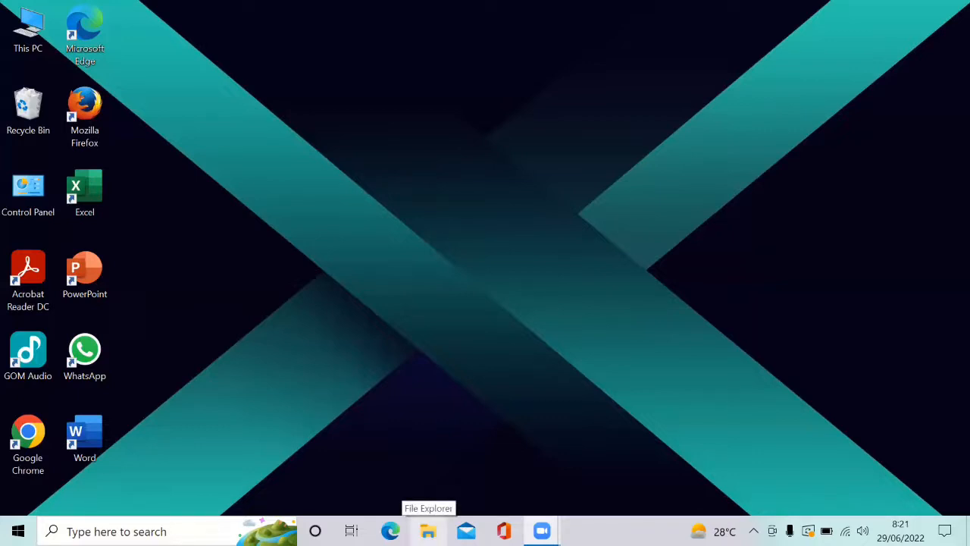
# Step: Look through the Downloads folder and the SIG folder in Documents for the saved map files, then minimize File Explorer
pyautogui.click(429, 531)
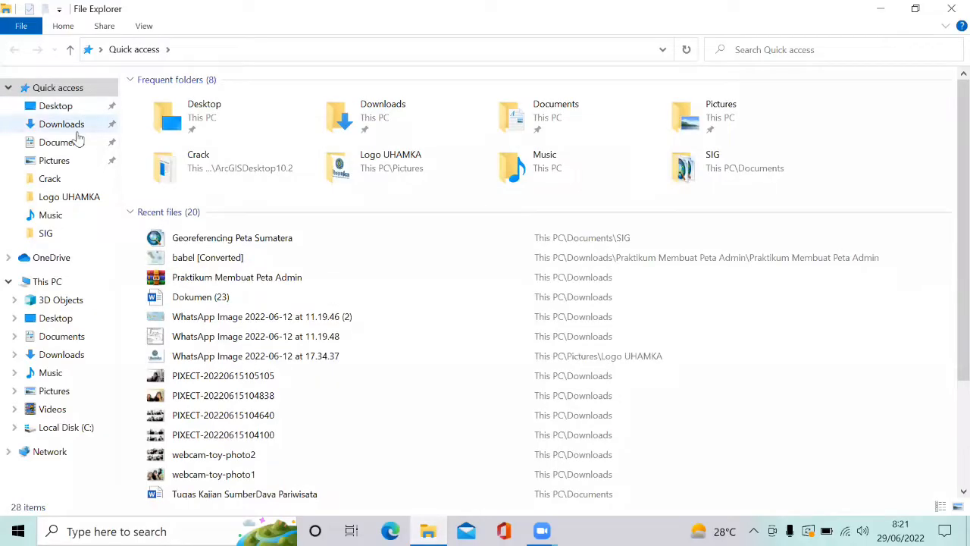
pyautogui.click(77, 131)
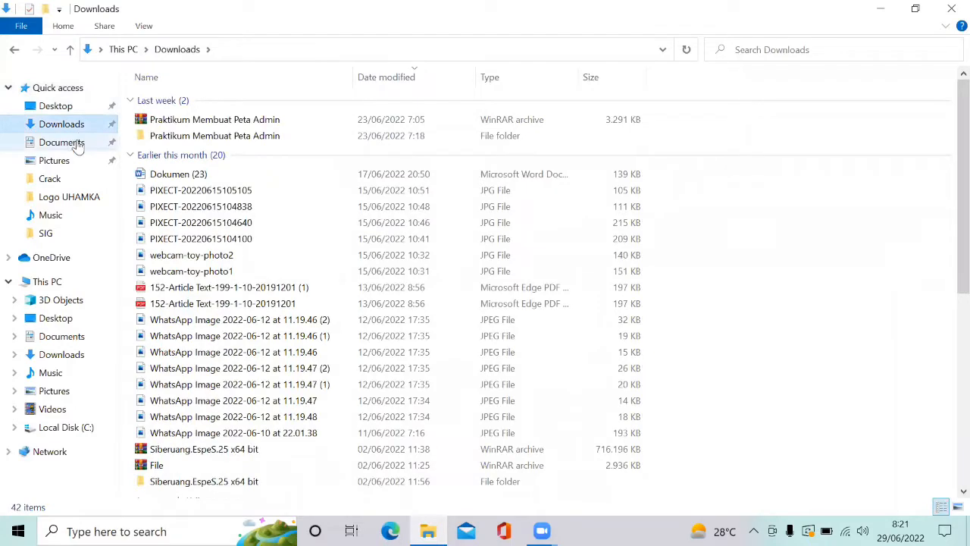
pyautogui.click(77, 144)
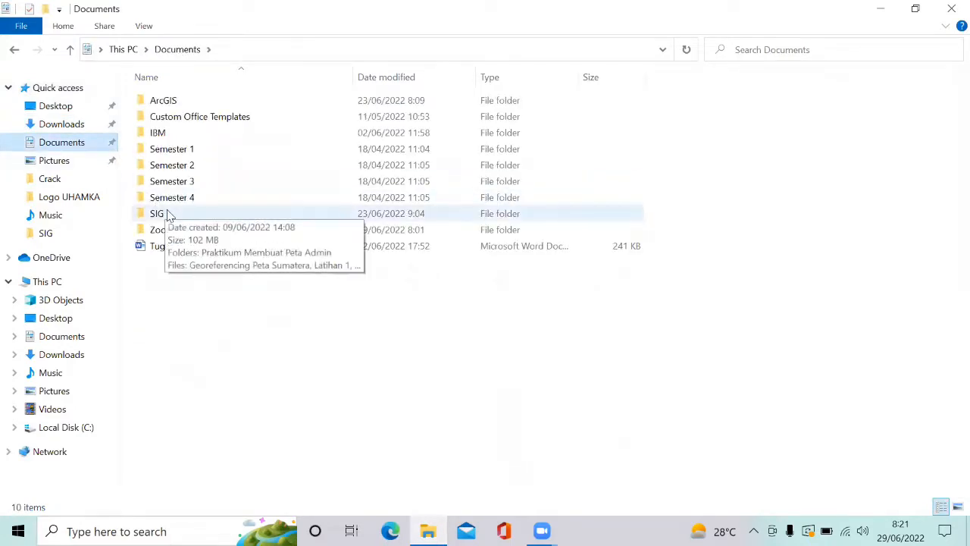
pyautogui.doubleClick(170, 216)
pyautogui.click(169, 216)
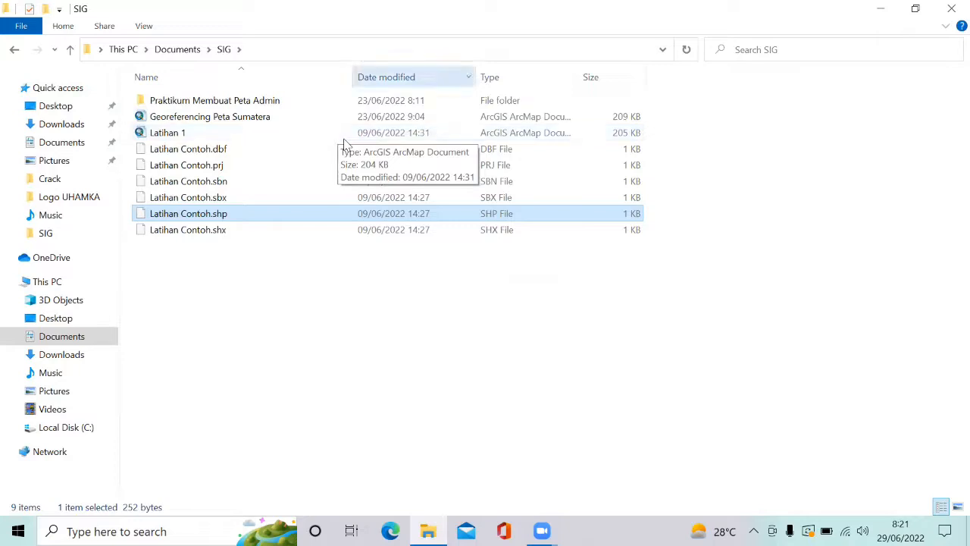
pyautogui.click(880, 9)
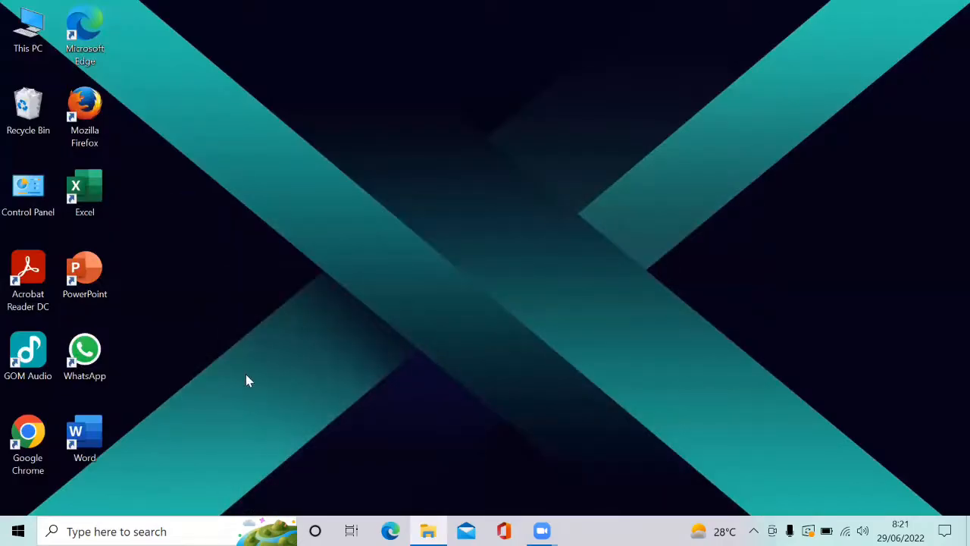
# Step: Switch to ArcMap 10.2 by searching for it and launching it
pyautogui.click(136, 531)
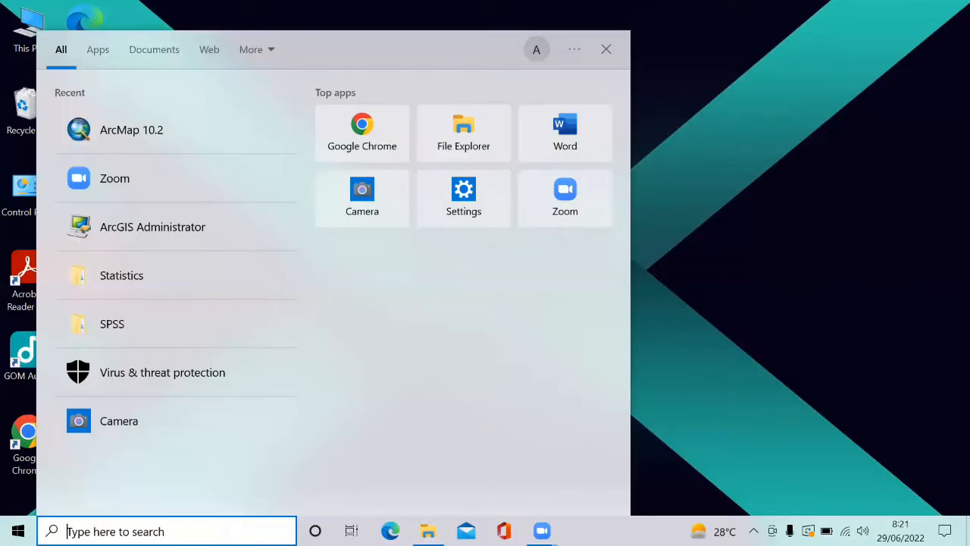
pyautogui.write('ar')
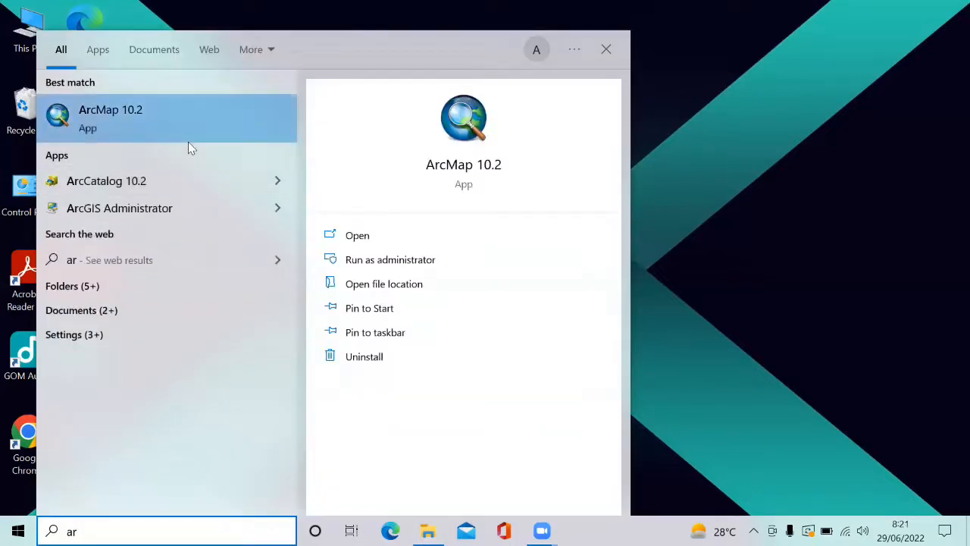
pyautogui.press('Return')
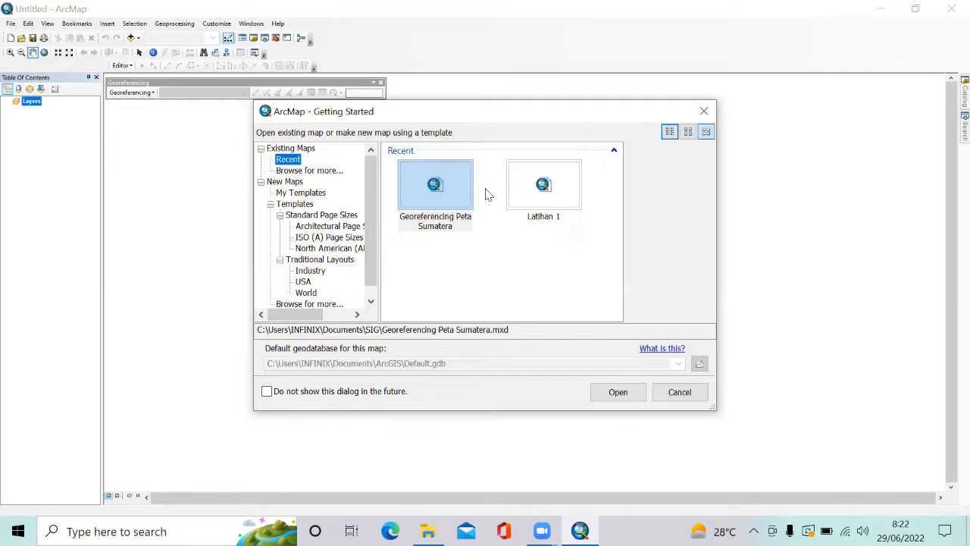
# Step: Open the recent map document "Georeferencing Peta Sumatera"
pyautogui.click(443, 195)
pyautogui.click(627, 396)
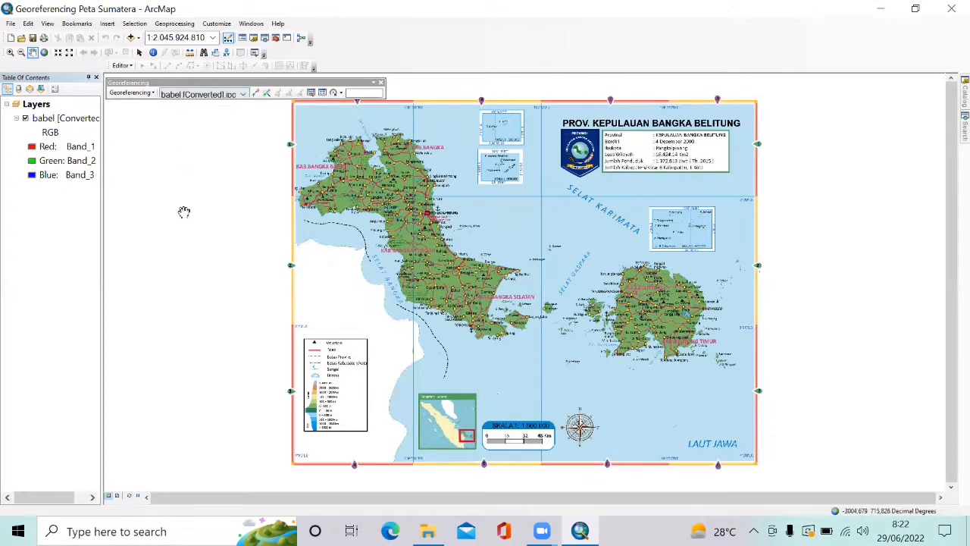
pyautogui.moveTo(307, 284); pyautogui.dragTo(685, 331)
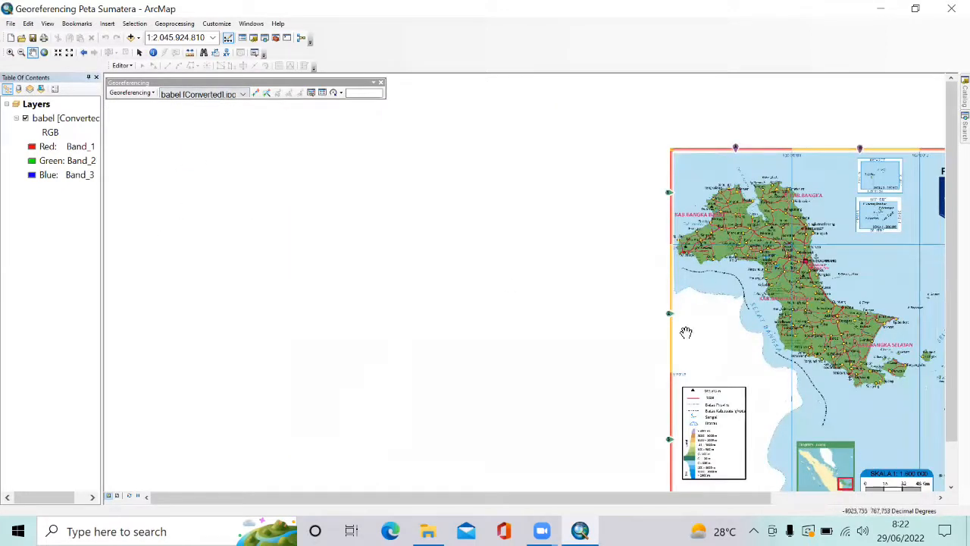
pyautogui.moveTo(779, 281); pyautogui.dragTo(411, 228)
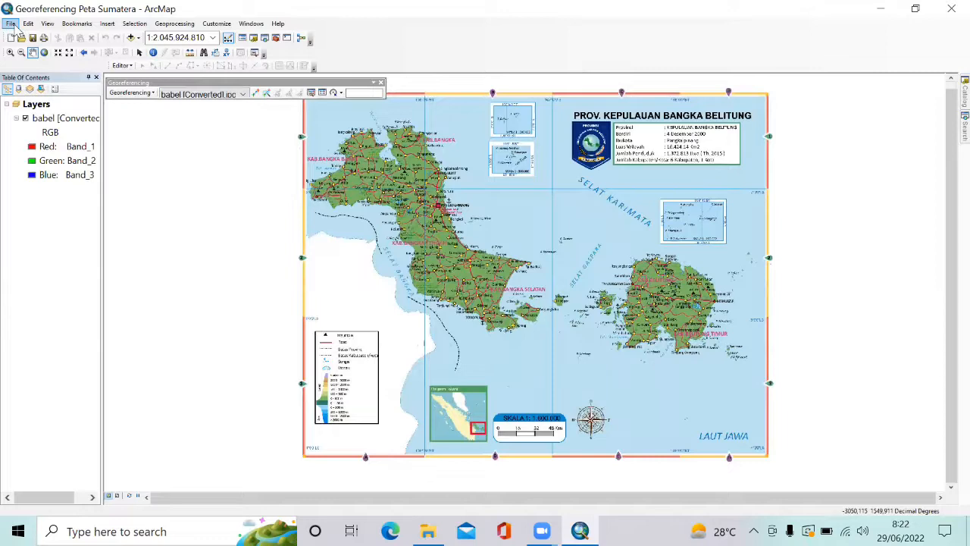
# Step: View the available options for adding data to the map without choosing one
pyautogui.click(11, 23)
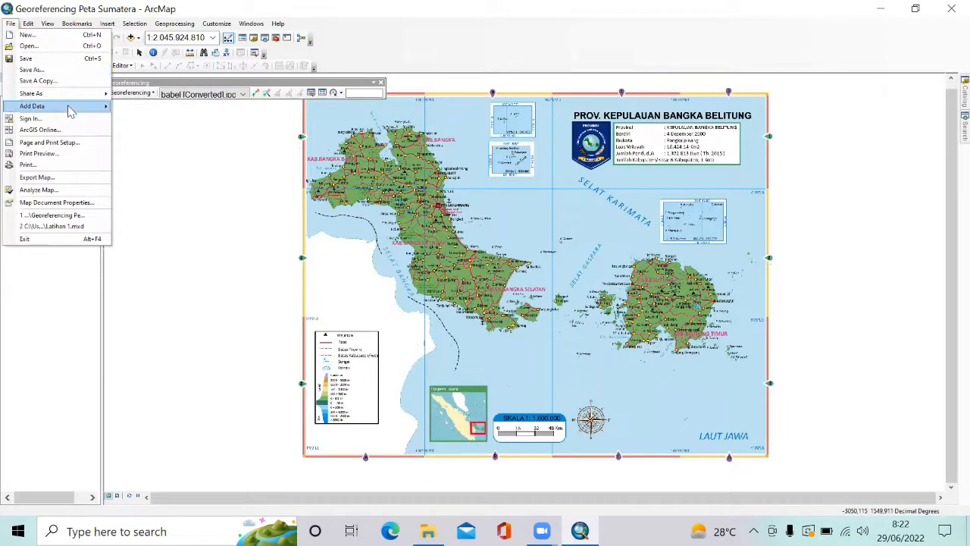
pyautogui.moveTo(70, 111)
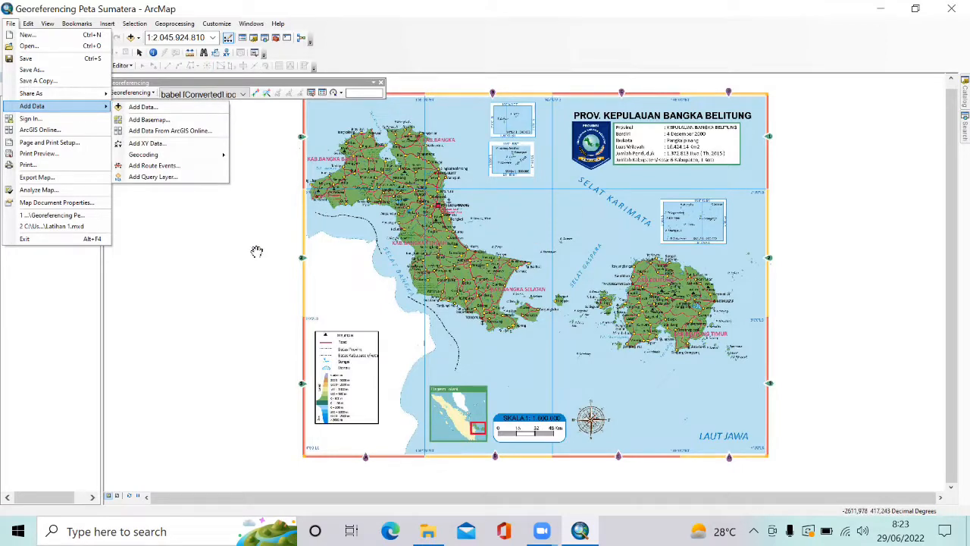
pyautogui.click(456, 57)
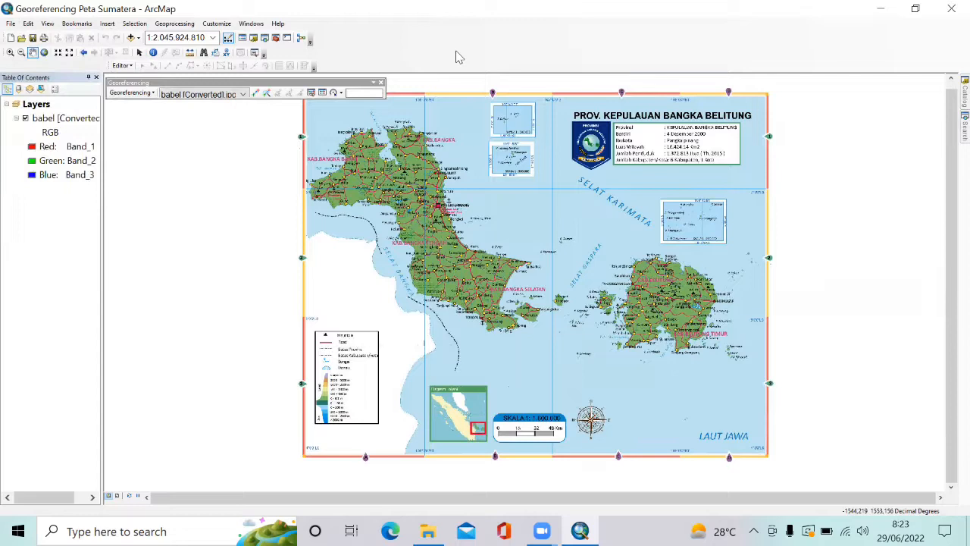
# Step: Check the list of available toolbars for the Georeferencing entry, leaving the selection as it is
pyautogui.click(35, 104)
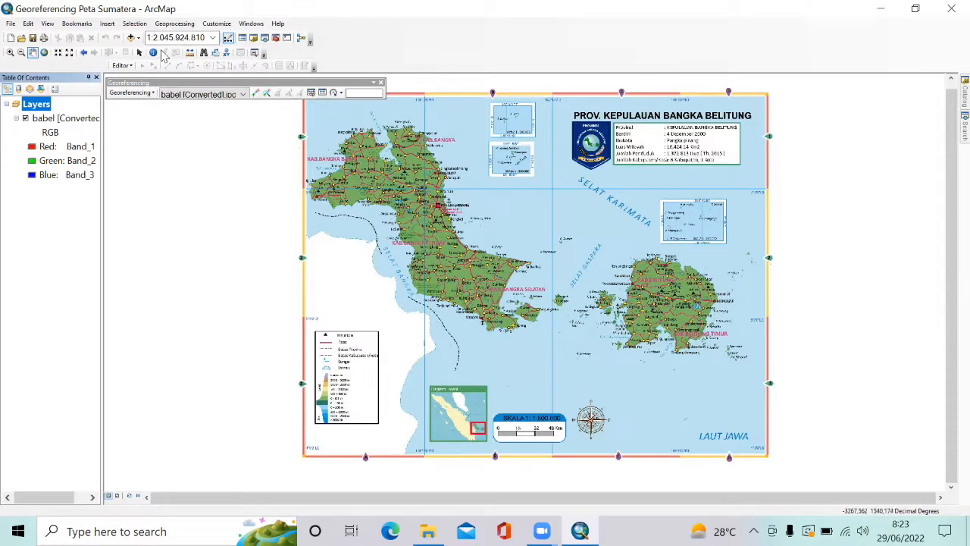
pyautogui.click(217, 23)
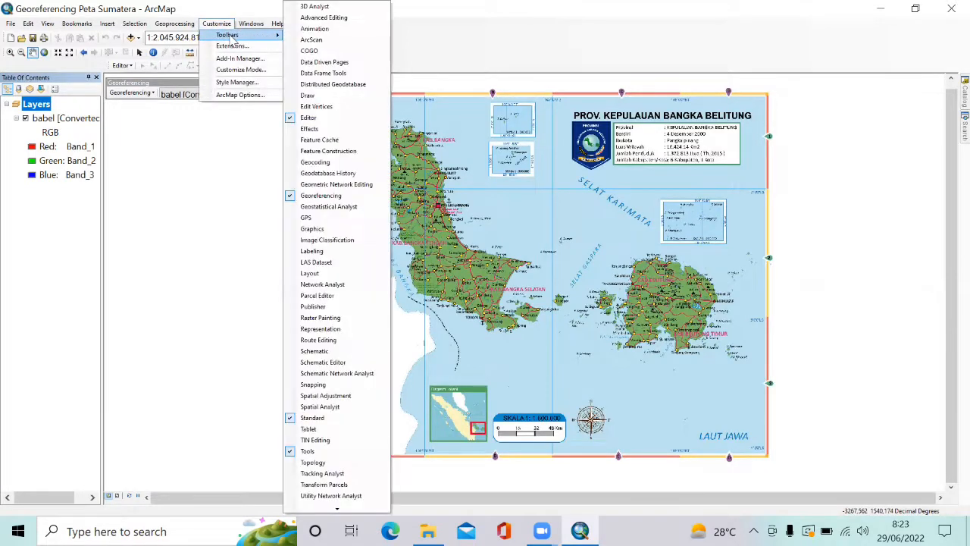
pyautogui.moveTo(279, 30)
pyautogui.moveTo(220, 25)
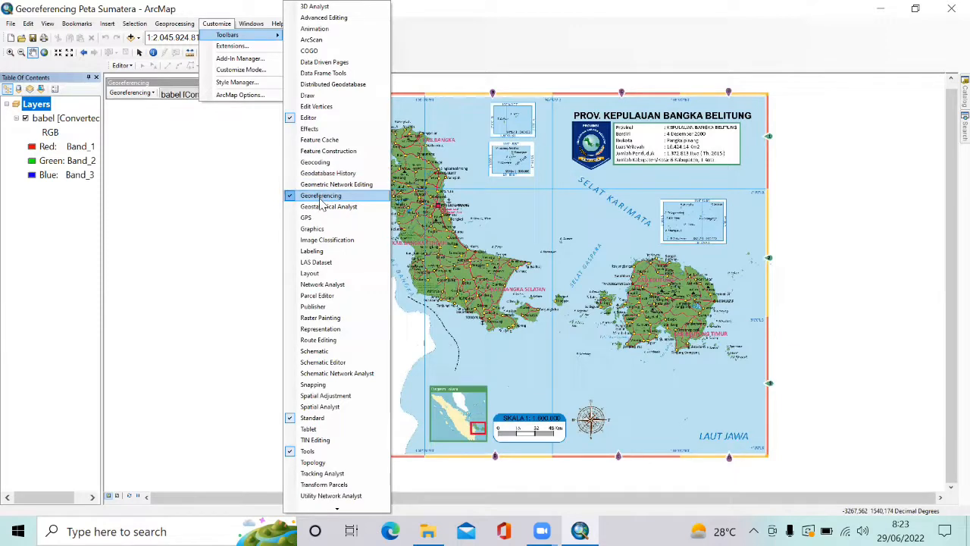
pyautogui.click(419, 73)
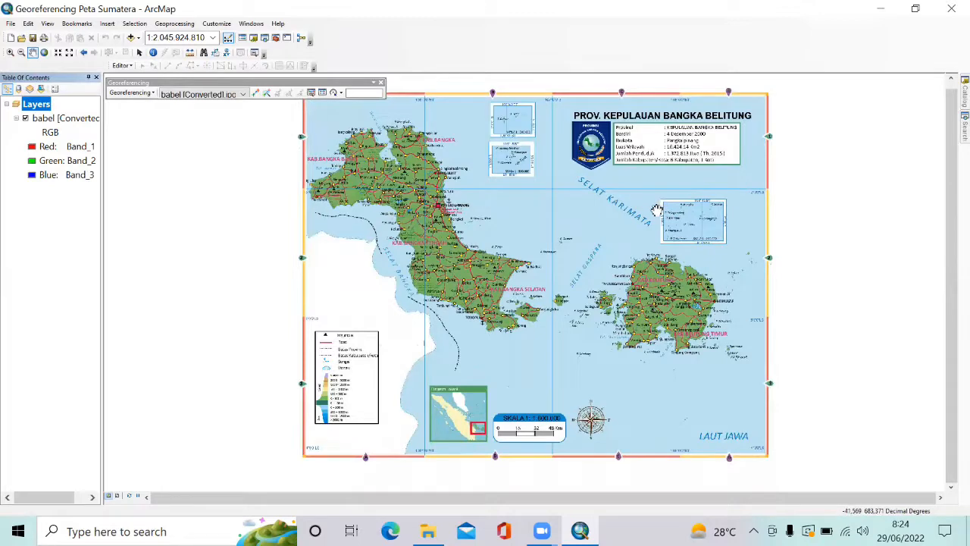
# Step: Place the first georeferencing control point on the grid intersection of 108°0'0"BT and 2°0'0"LS, just above the P. Nangka inset
pyautogui.moveTo(656, 210); pyautogui.dragTo(641, 209)
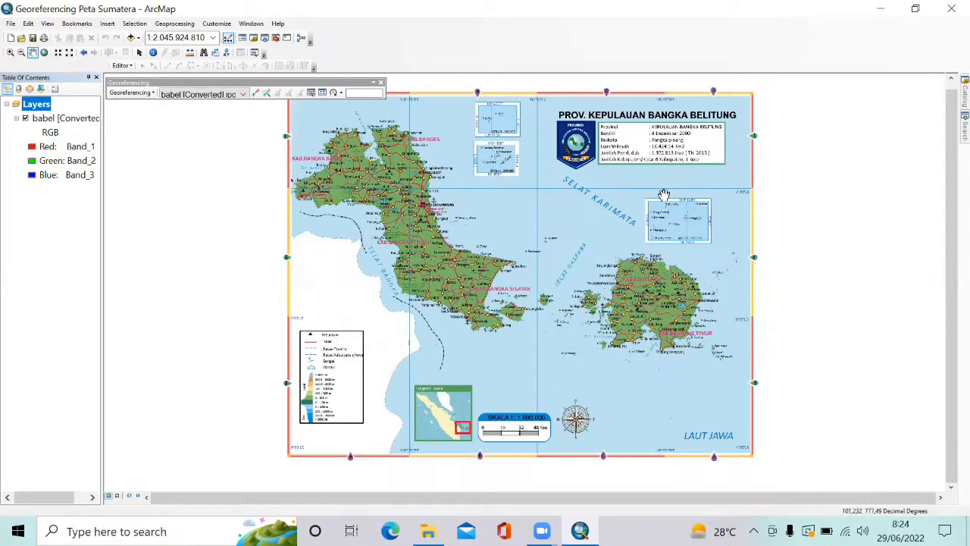
pyautogui.scroll(-3, 632, 232)
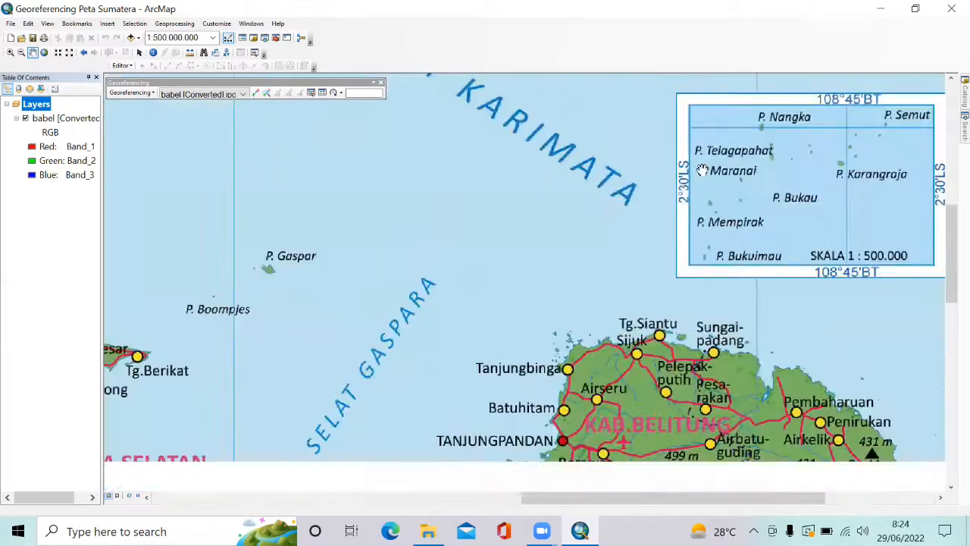
pyautogui.moveTo(702, 170); pyautogui.dragTo(550, 301)
pyautogui.moveTo(625, 198); pyautogui.dragTo(601, 200)
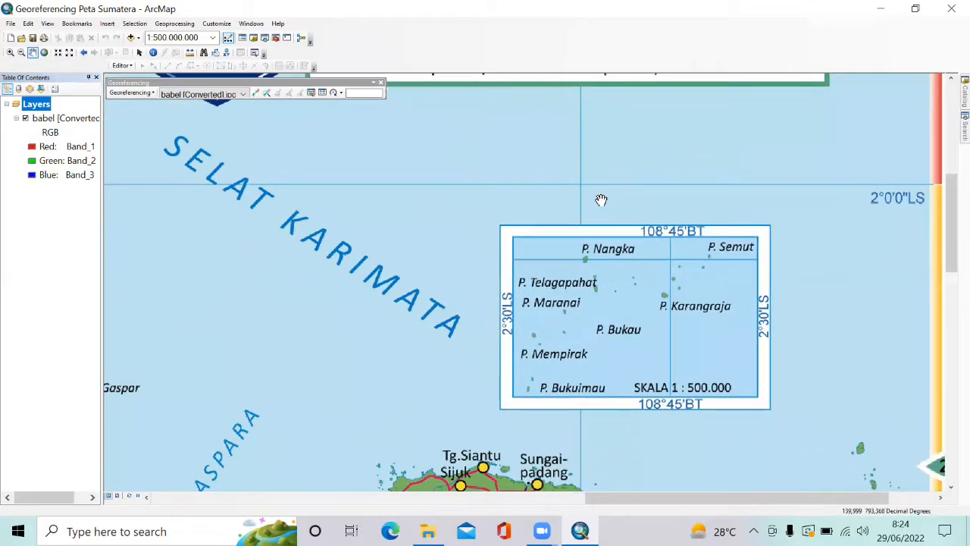
pyautogui.moveTo(604, 124); pyautogui.dragTo(625, 364)
pyautogui.moveTo(634, 266); pyautogui.dragTo(633, 432)
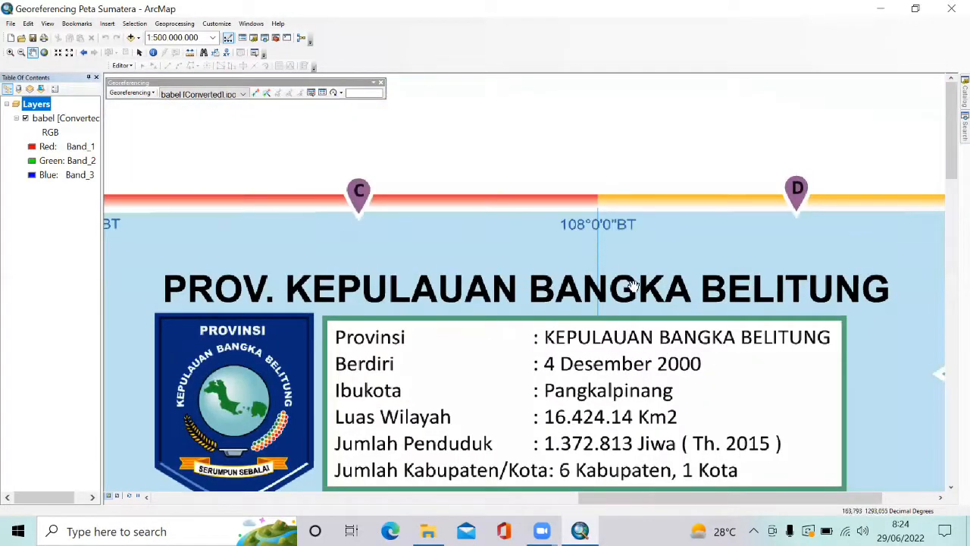
pyautogui.moveTo(633, 286); pyautogui.dragTo(617, 163)
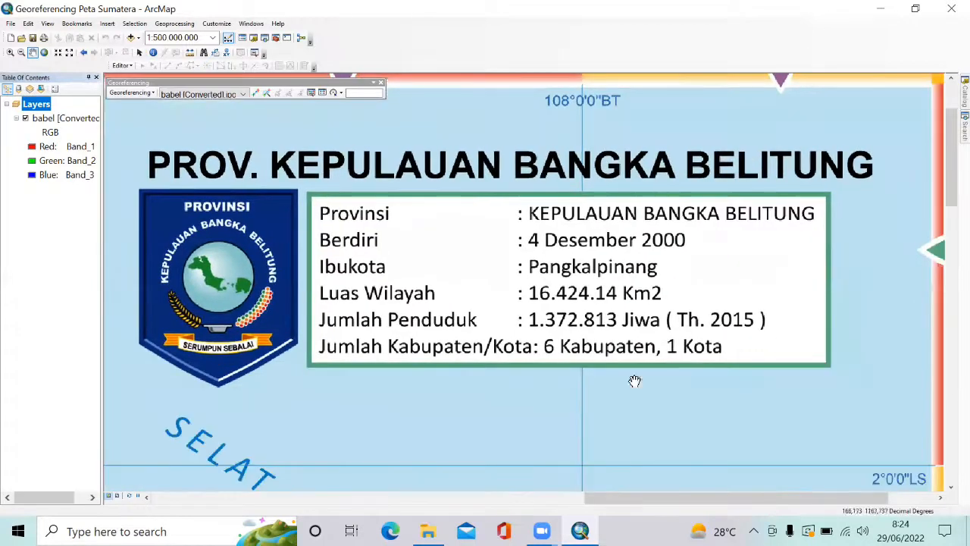
pyautogui.moveTo(637, 414); pyautogui.dragTo(639, 149)
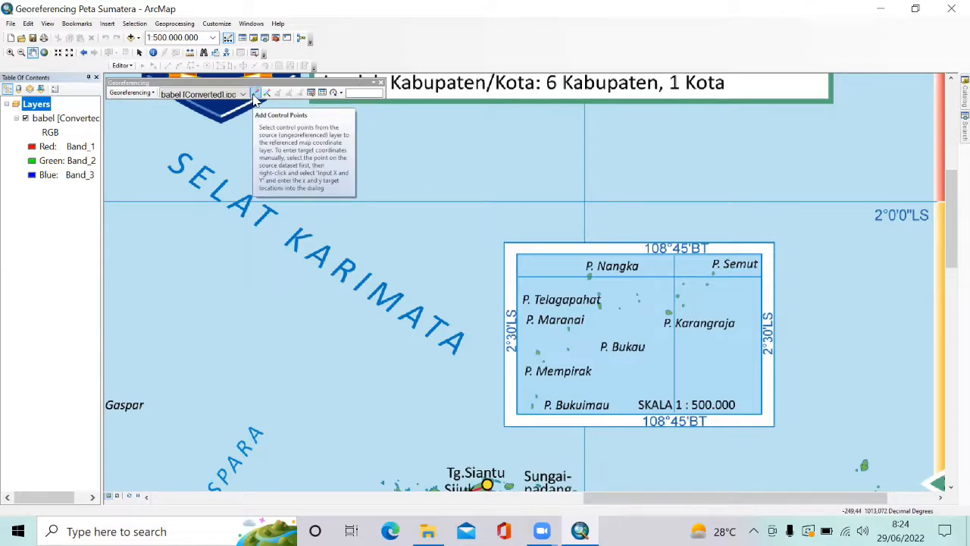
pyautogui.click(256, 94)
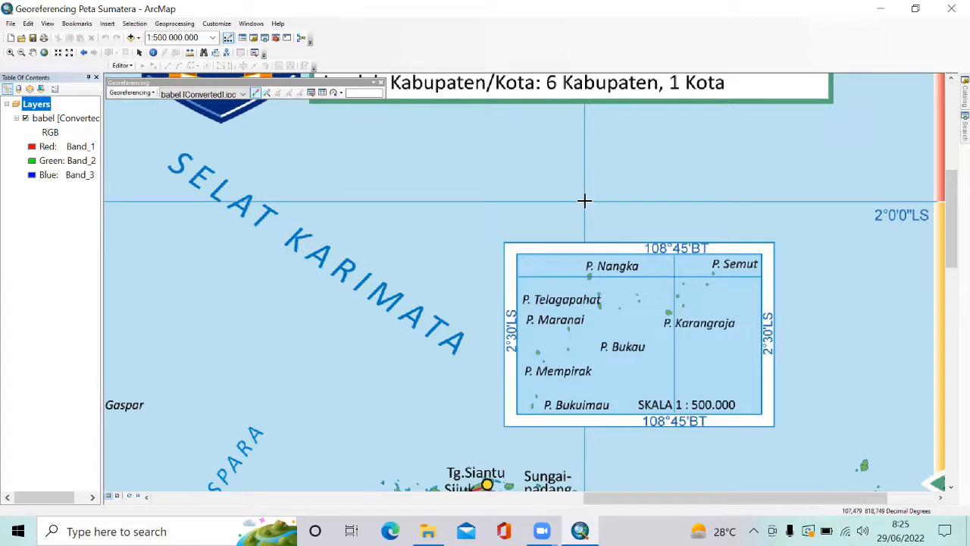
pyautogui.click(583, 200)
pyautogui.rightClick(585, 201)
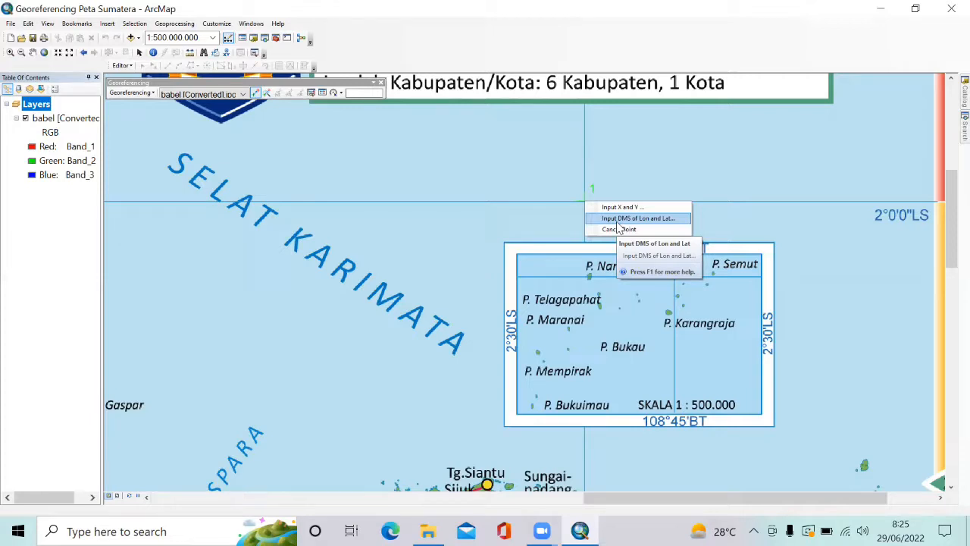
# Step: Enter the control point's coordinates as DMS, setting the longitude to 108 degrees, 0 minutes, 0 seconds
pyautogui.click(618, 221)
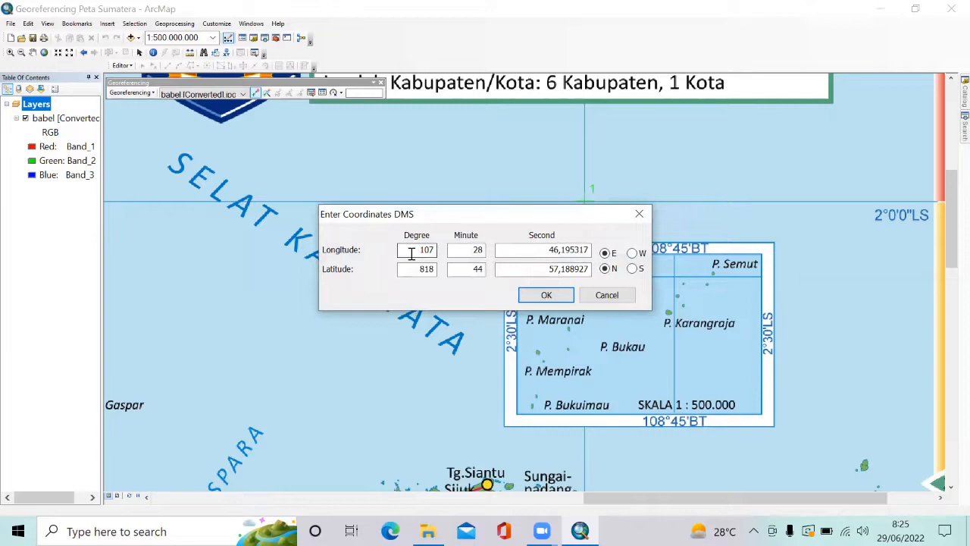
pyautogui.moveTo(411, 253); pyautogui.dragTo(457, 251)
pyautogui.write('108')
pyautogui.doubleClick(466, 250)
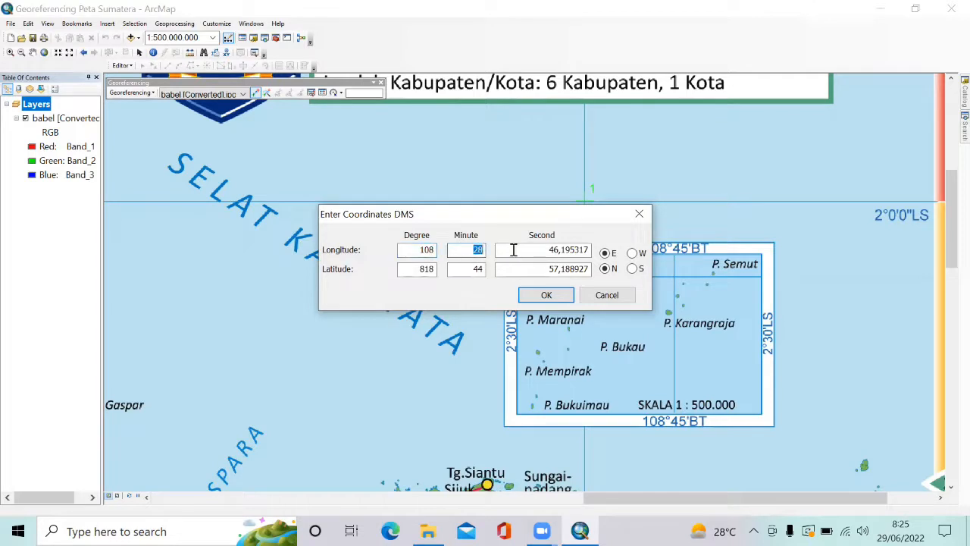
pyautogui.write('0')
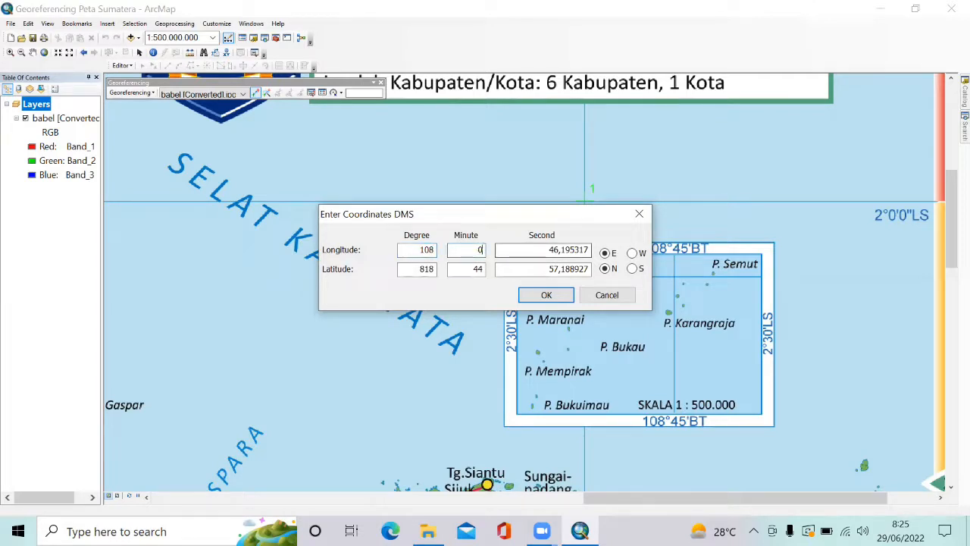
pyautogui.doubleClick(545, 252)
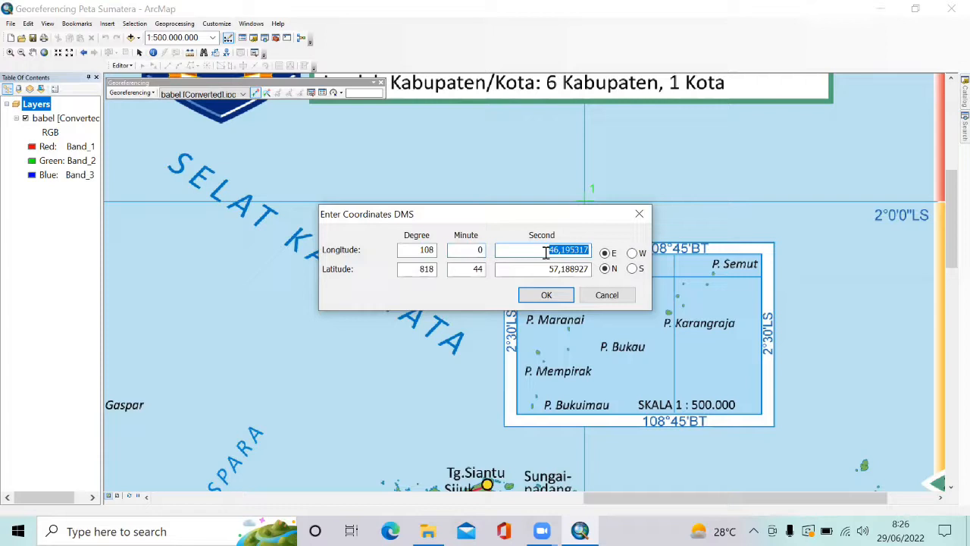
pyautogui.write('0')
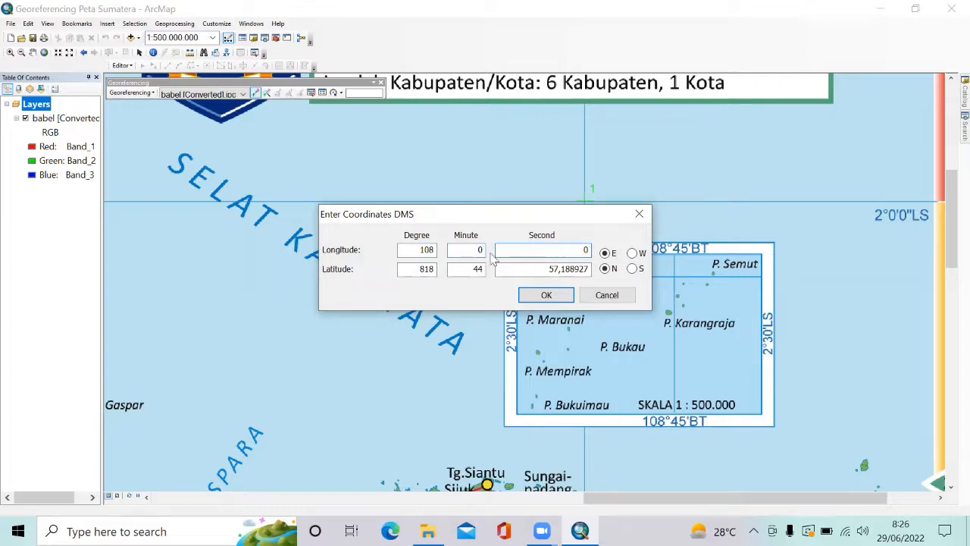
# Step: Set the control point's latitude to 2 degrees, 0 minutes, 0 seconds and apply the coordinates
pyautogui.doubleClick(412, 267)
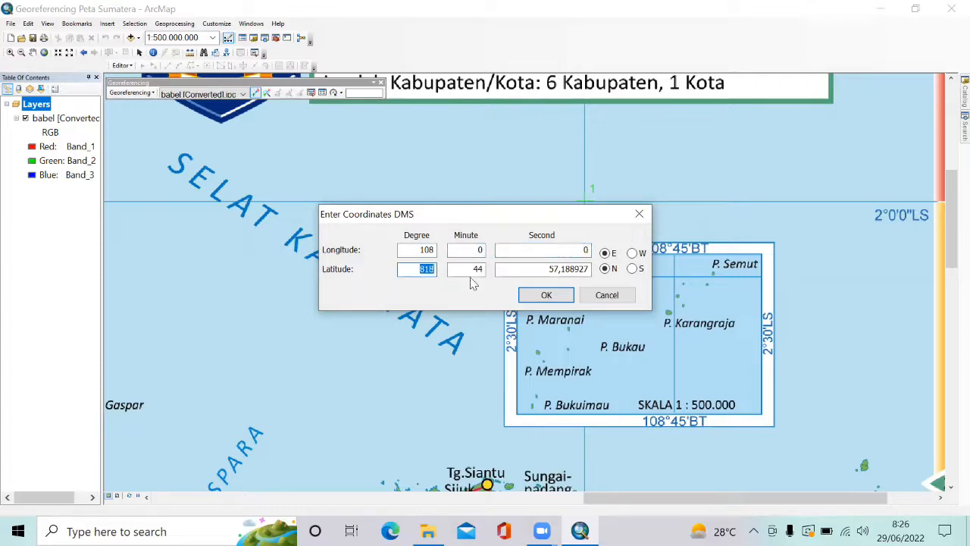
pyautogui.write('2')
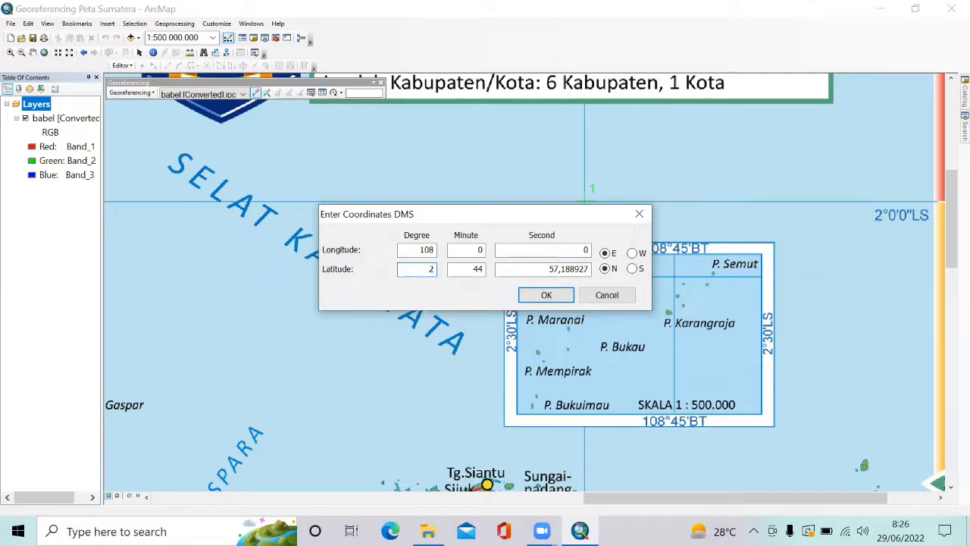
pyautogui.doubleClick(470, 270)
pyautogui.write('0')
pyautogui.doubleClick(526, 270)
pyautogui.write('0')
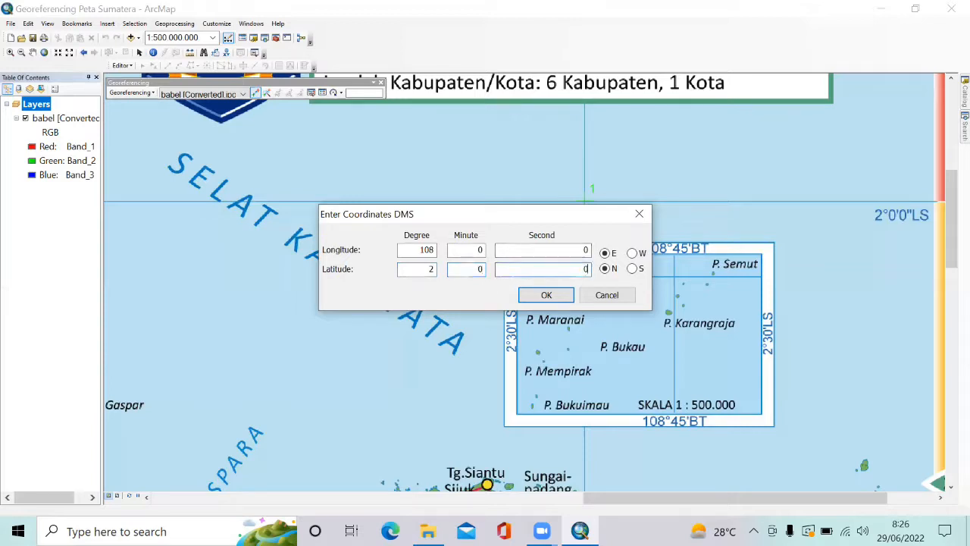
pyautogui.click(563, 295)
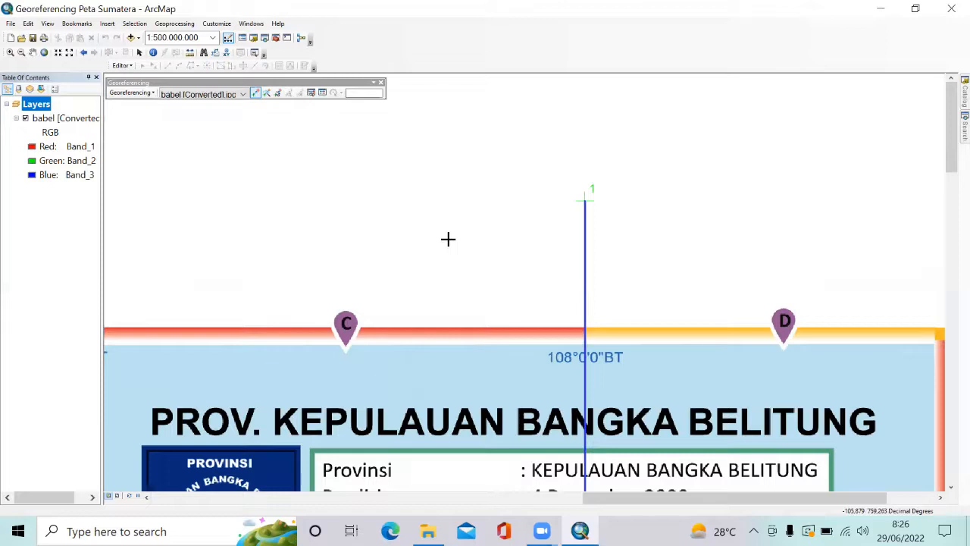
# Step: Check the first control point's position above the P. Nangka inset, and view the full extent of the babel [Converted].jpg layer
pyautogui.click(33, 52)
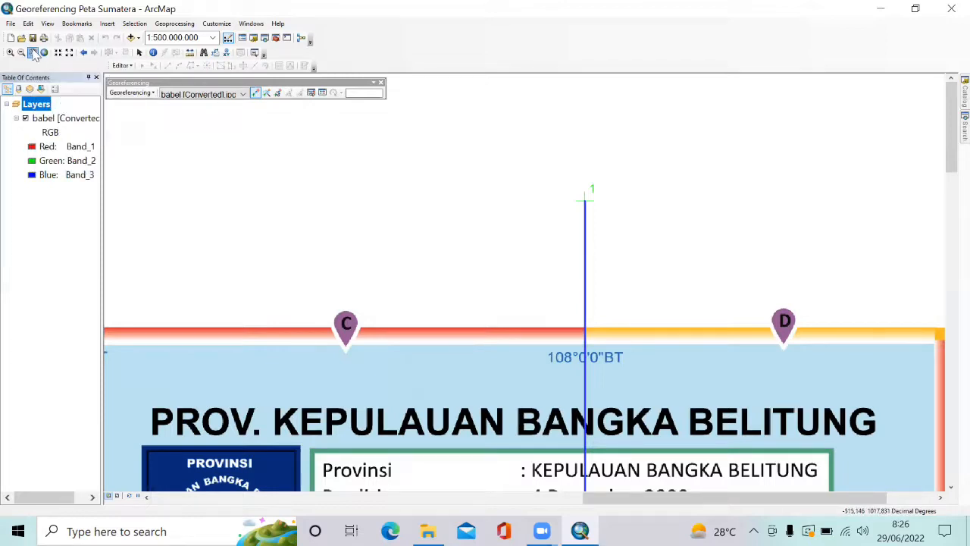
pyautogui.moveTo(475, 298); pyautogui.dragTo(462, 151)
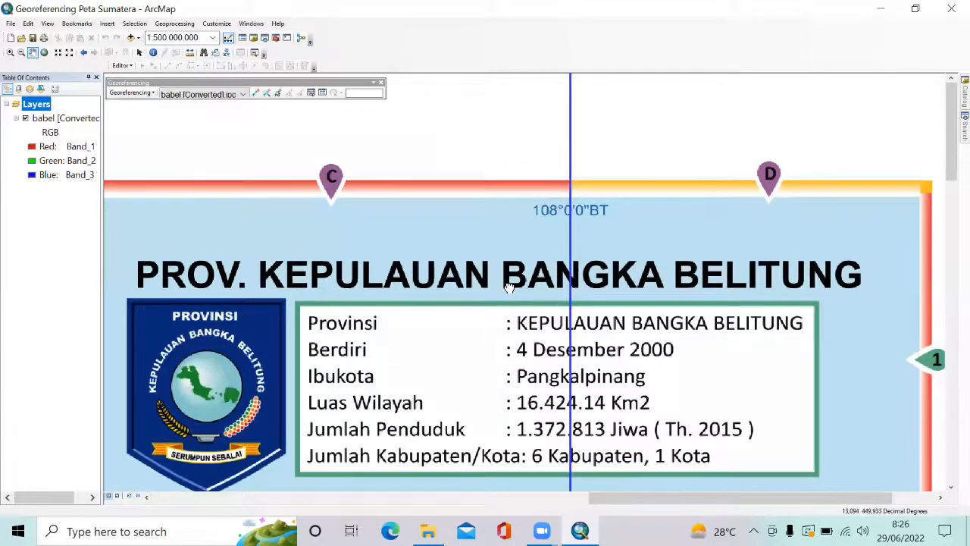
pyautogui.moveTo(510, 286); pyautogui.dragTo(526, 98)
pyautogui.moveTo(689, 327); pyautogui.dragTo(679, 197)
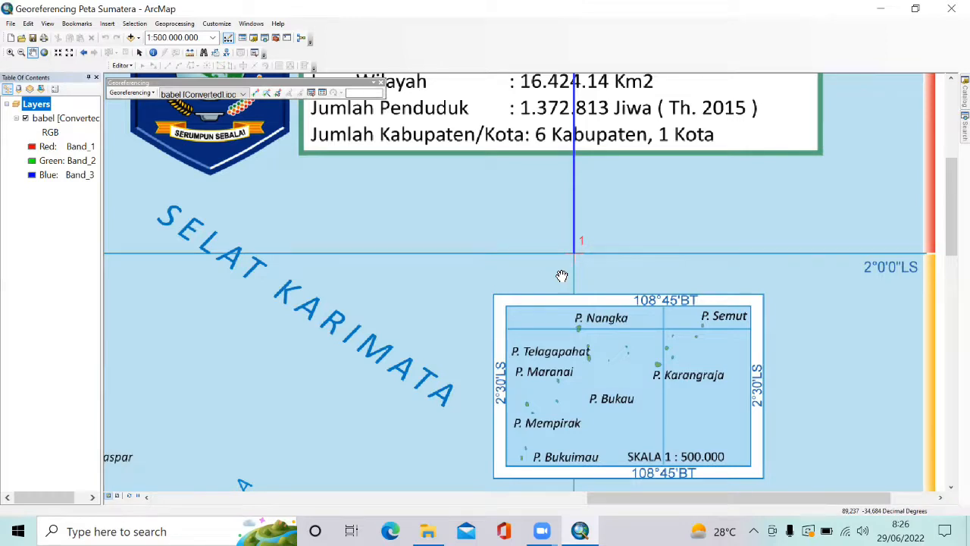
pyautogui.click(81, 121)
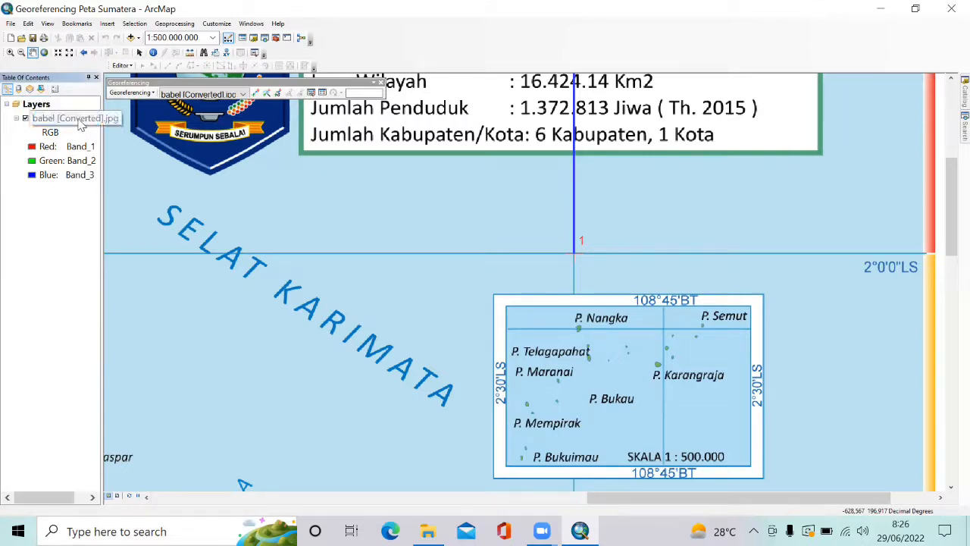
pyautogui.rightClick(81, 124)
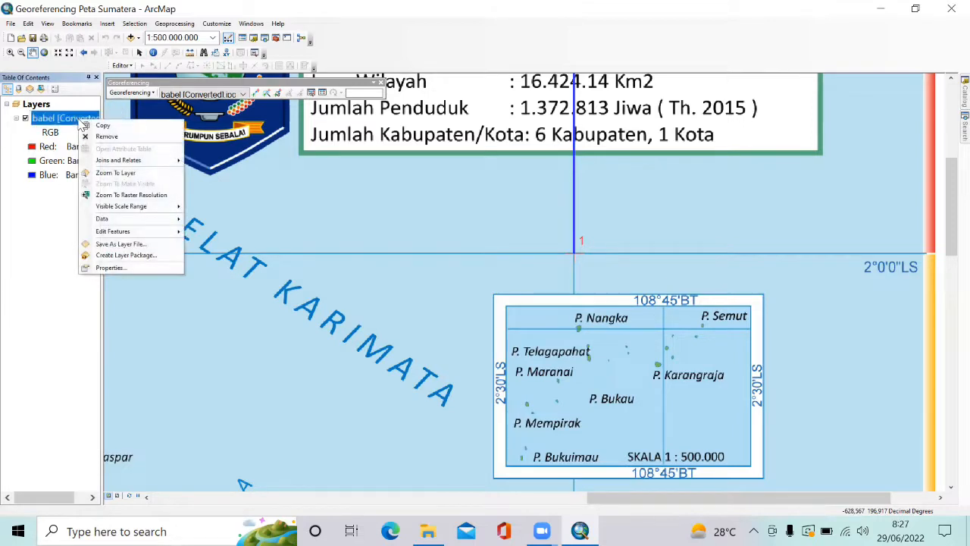
pyautogui.click(116, 173)
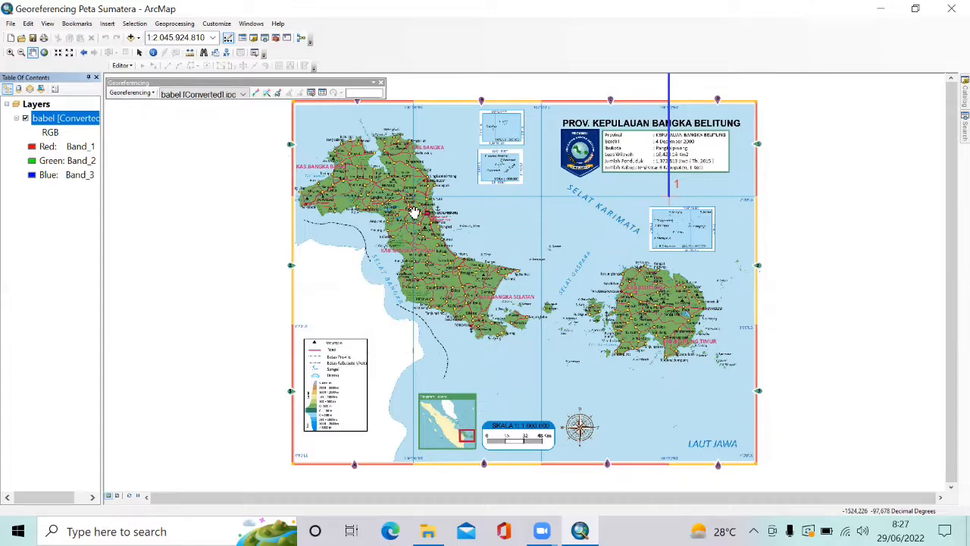
# Step: Place the second georeferencing control point on the grid intersection of 108°0'0"BT and 3°0'0"LS, north of Simpangpesak on Belitung island
pyautogui.moveTo(579, 279)
pyautogui.mouseDown()
pyautogui.moveTo(552, 278)
pyautogui.moveTo(579, 289)
pyautogui.mouseUp()
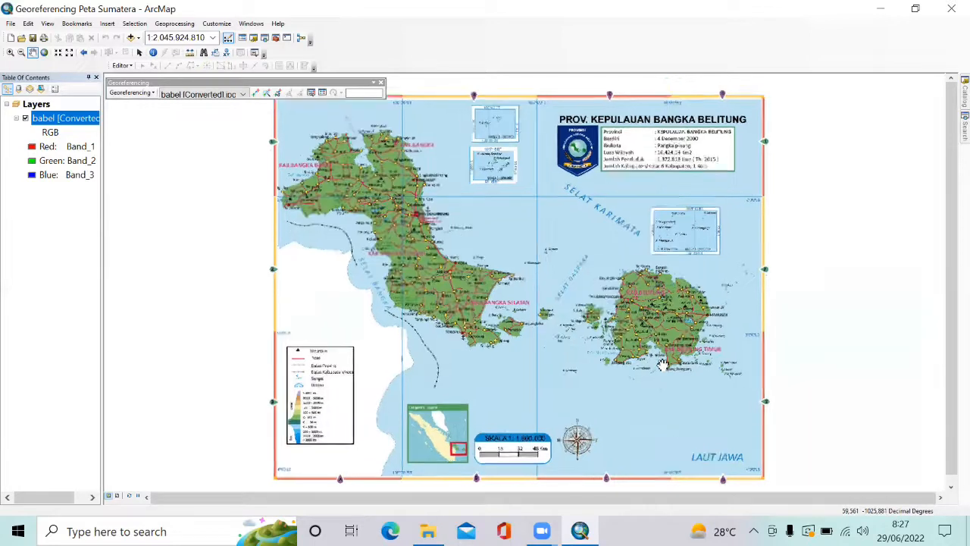
pyautogui.scroll(5, 663, 365)
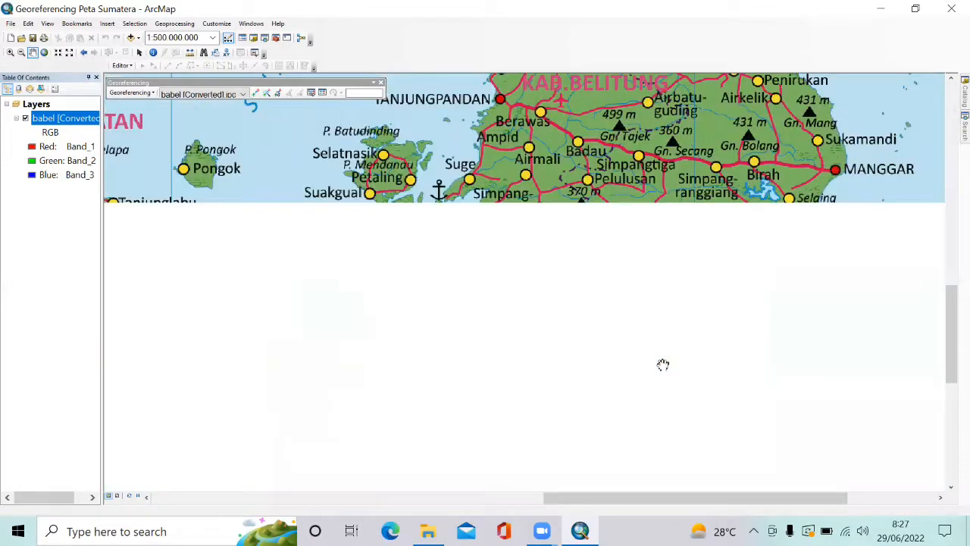
pyautogui.moveTo(663, 365); pyautogui.dragTo(597, 388)
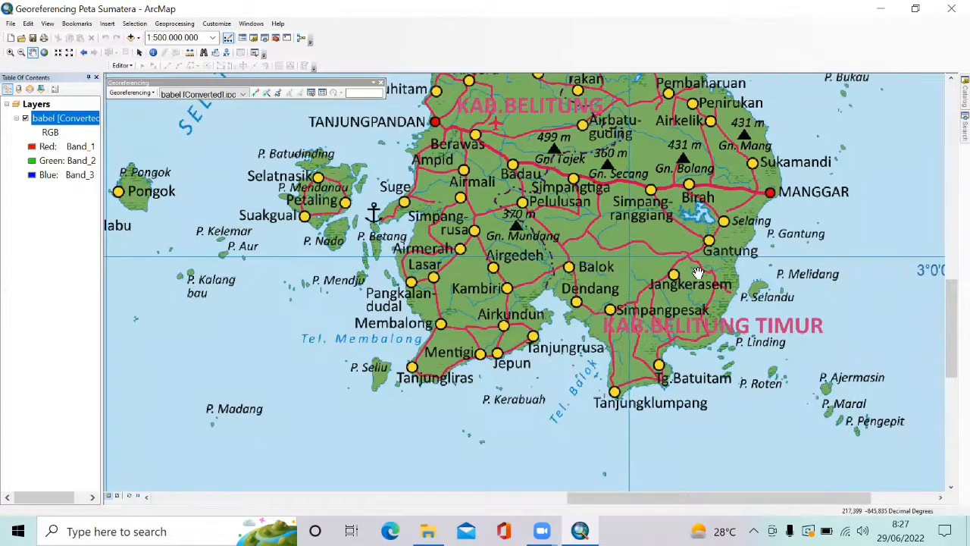
pyautogui.scroll(1, 697, 272)
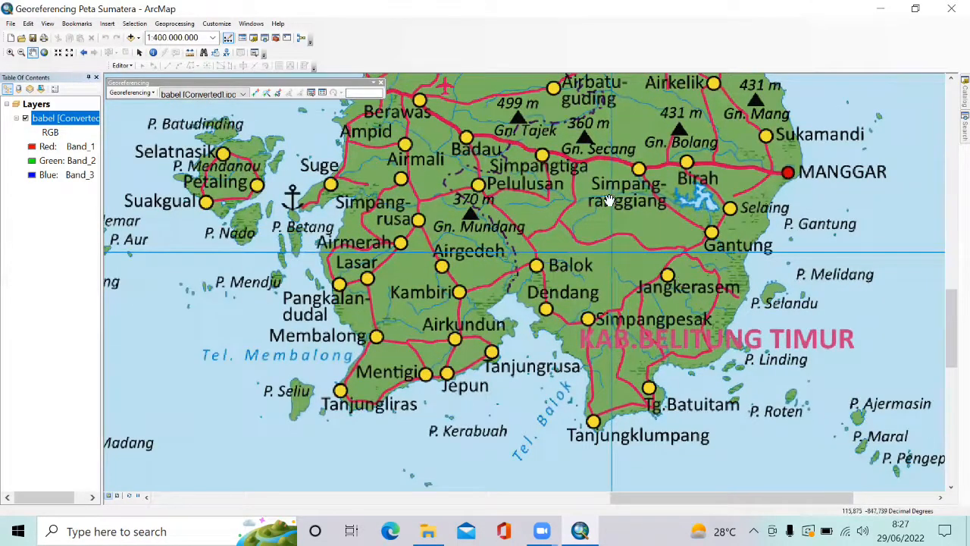
pyautogui.moveTo(716, 272); pyautogui.dragTo(593, 263)
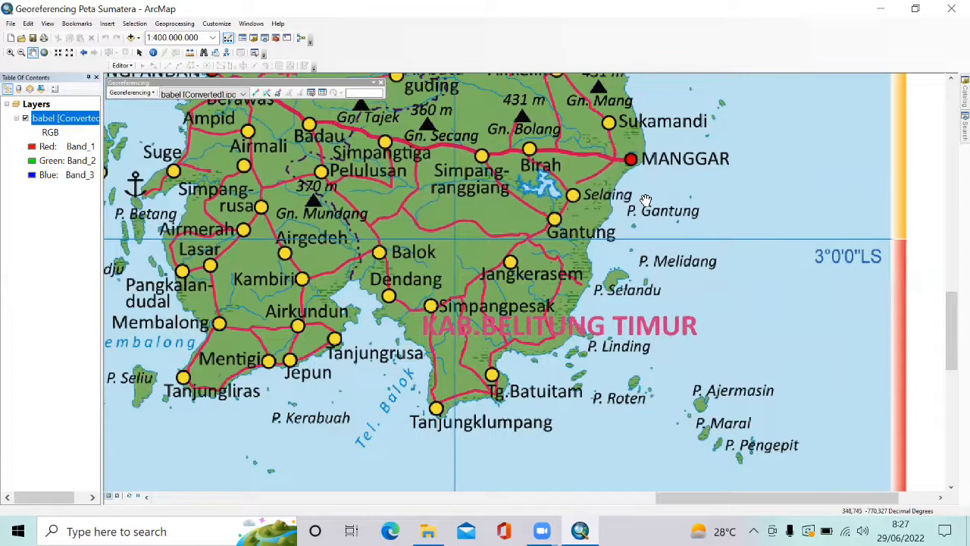
pyautogui.moveTo(645, 200); pyautogui.dragTo(654, 170)
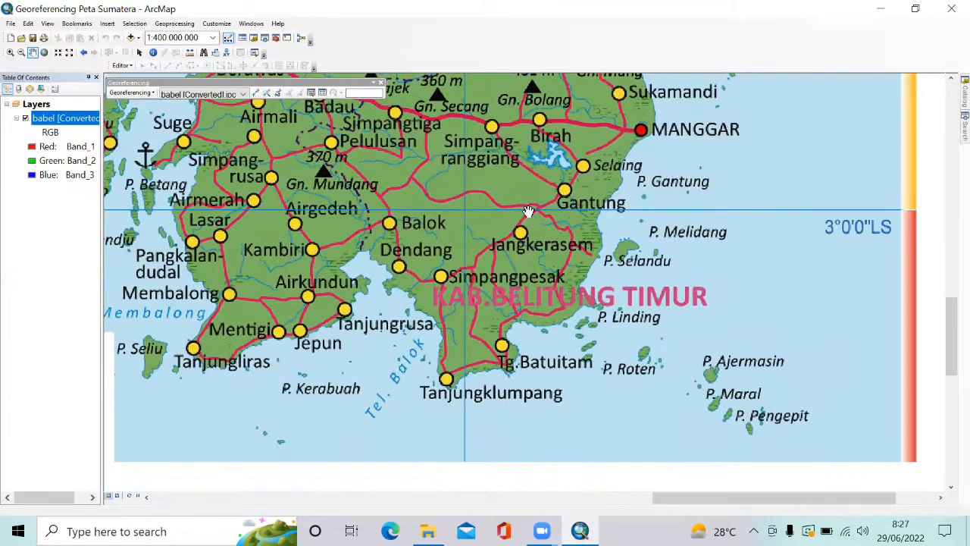
pyautogui.moveTo(528, 211); pyautogui.dragTo(587, 216)
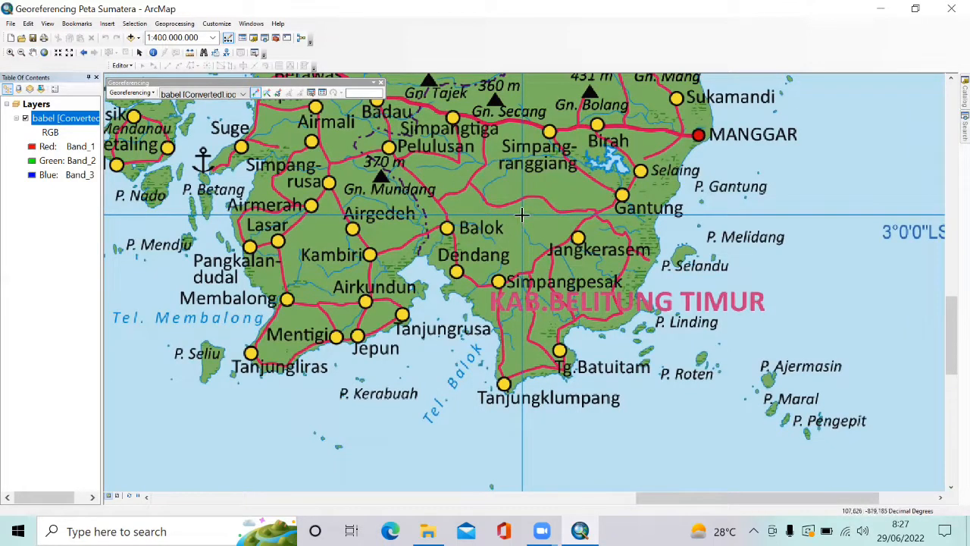
pyautogui.click(522, 214)
# Step: Enter the second control point's coordinates as DMS, setting the latitude degrees to 3 and the longitude and latitude minutes to 0
pyautogui.rightClick(524, 218)
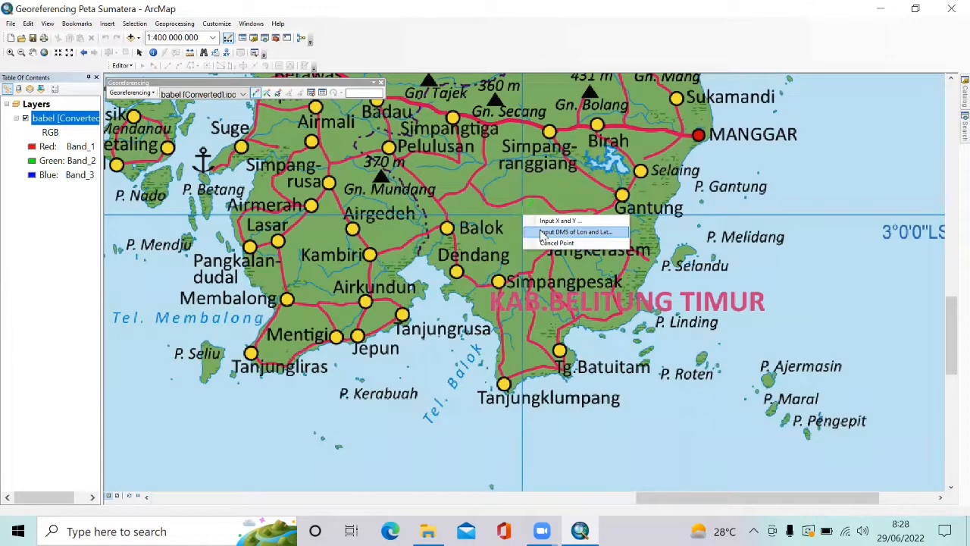
pyautogui.click(540, 234)
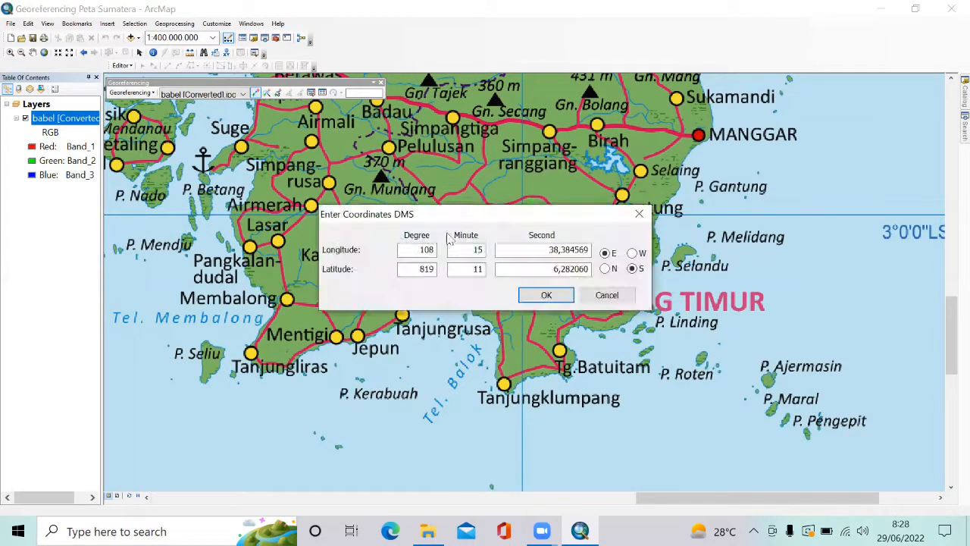
pyautogui.doubleClick(422, 269)
pyautogui.write('3')
pyautogui.doubleClick(478, 250)
pyautogui.write('0')
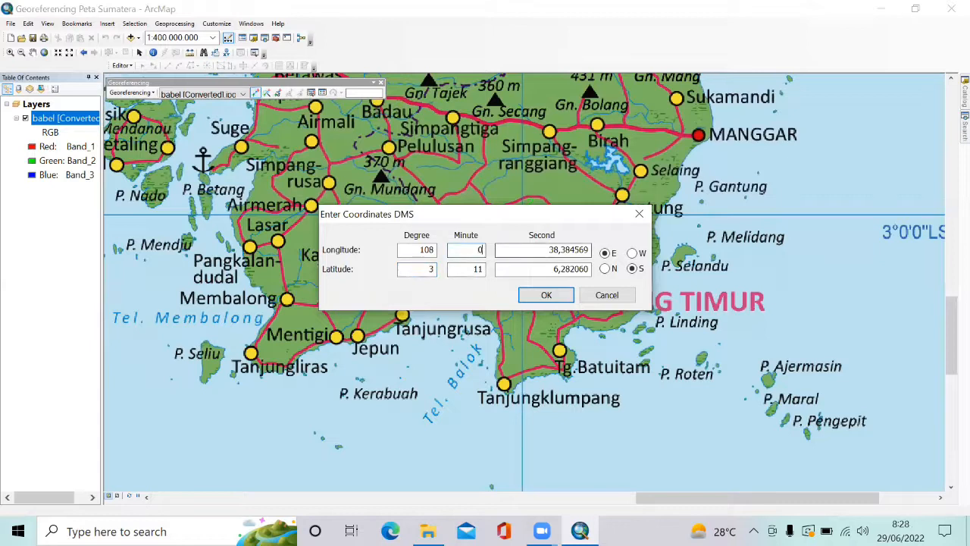
pyautogui.doubleClick(474, 269)
pyautogui.write('0')
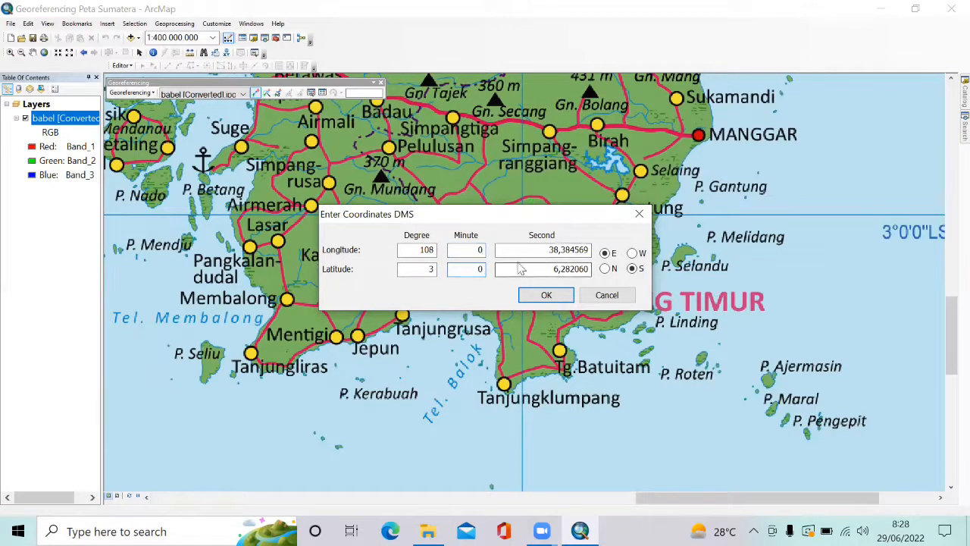
# Step: Set the second control point's longitude and latitude seconds to 0 and apply the coordinates
pyautogui.moveTo(501, 250); pyautogui.dragTo(611, 254)
pyautogui.write('0')
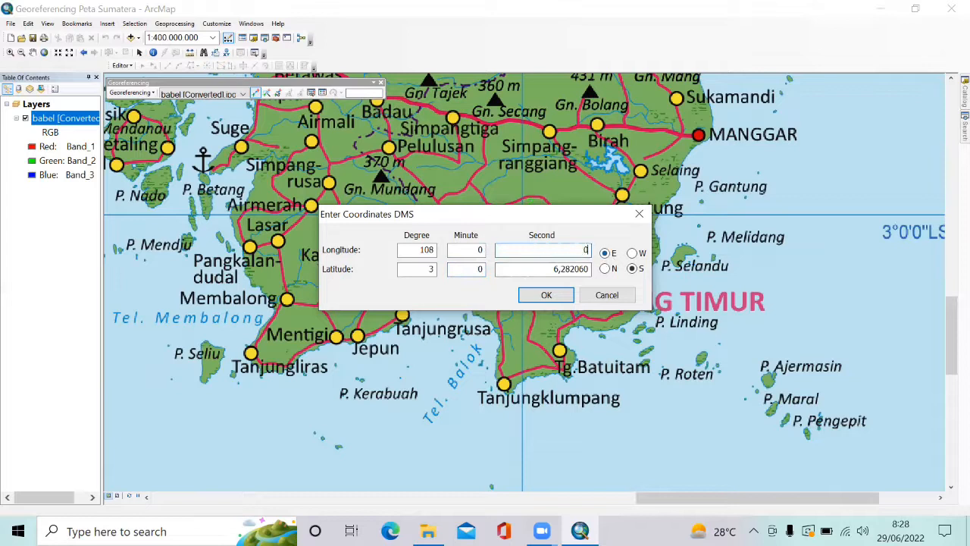
pyautogui.moveTo(549, 268); pyautogui.dragTo(635, 289)
pyautogui.write('0')
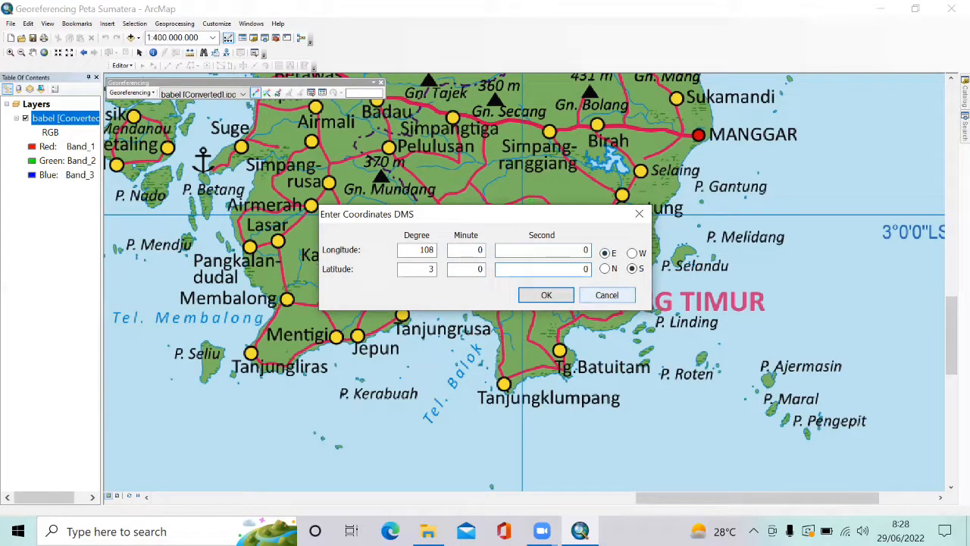
pyautogui.click(560, 297)
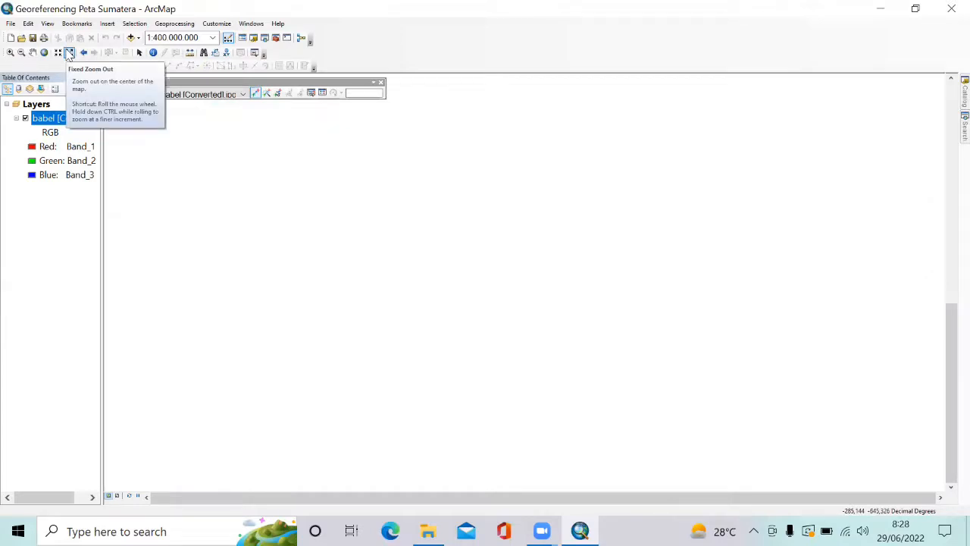
# Step: Rectify the georeferenced map and save it as babel [Converted]3.tif in TIFF format, with Nearest Neighbor resampling and no compression
pyautogui.click(33, 52)
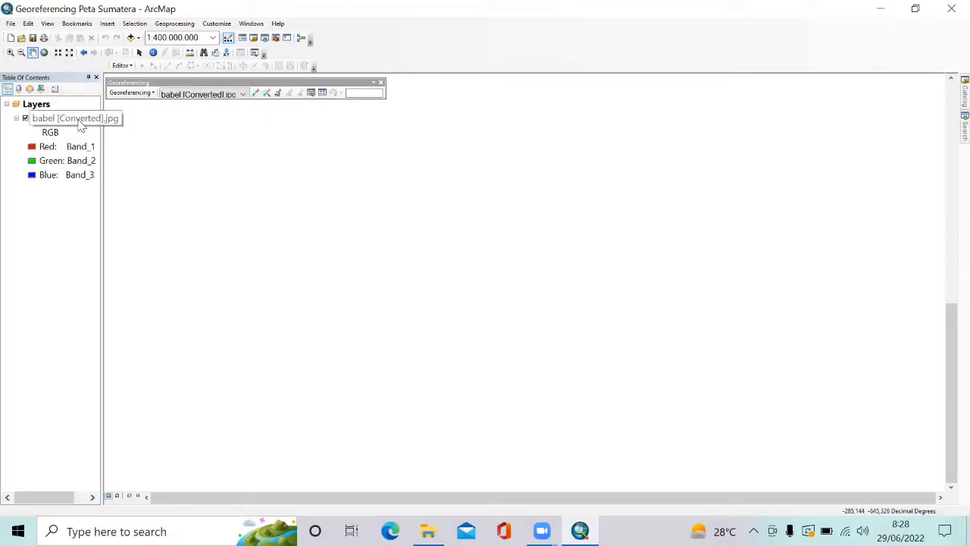
pyautogui.click(81, 126)
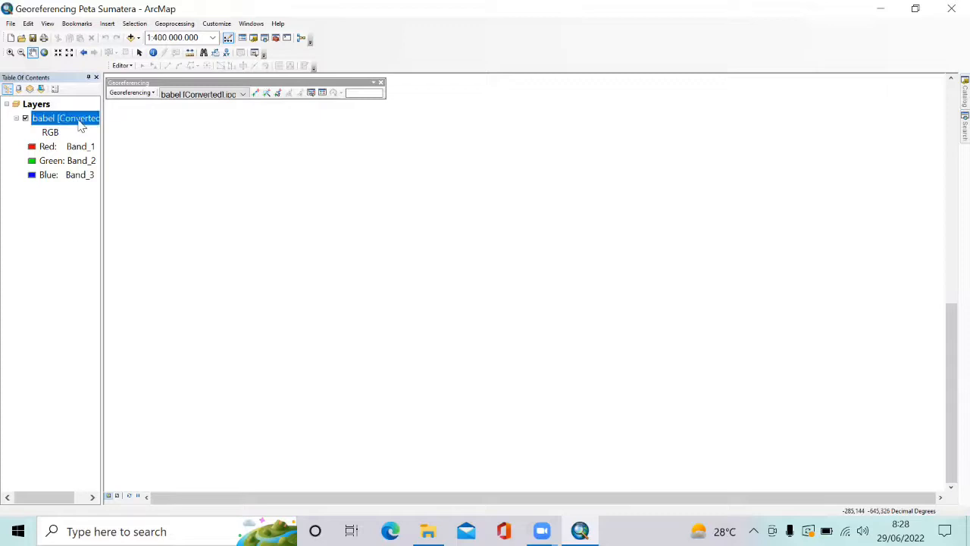
pyautogui.rightClick(81, 126)
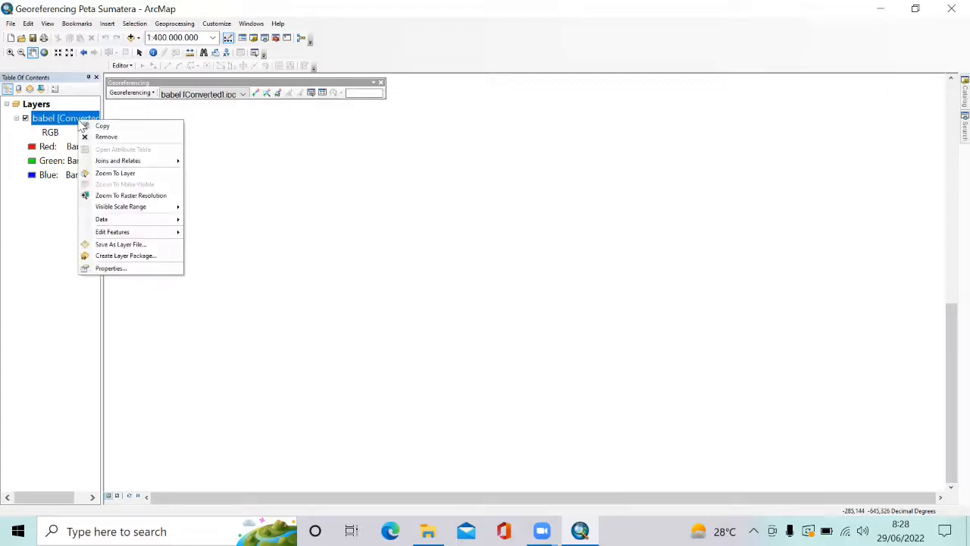
pyautogui.click(115, 173)
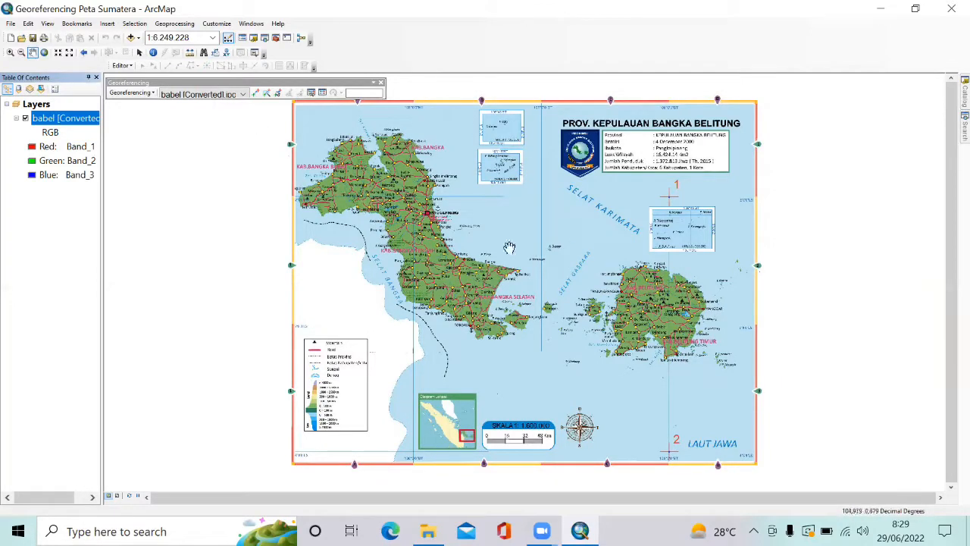
pyautogui.click(140, 95)
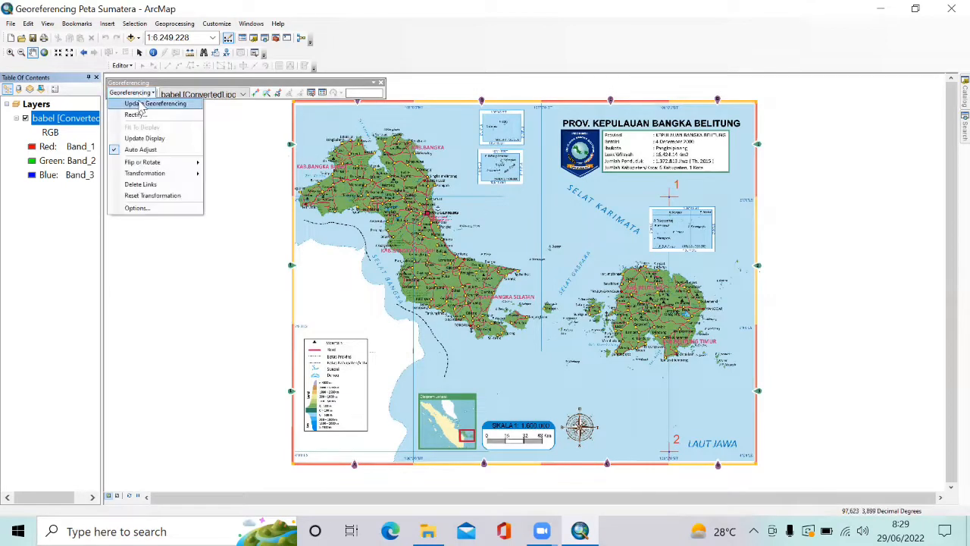
pyautogui.click(139, 116)
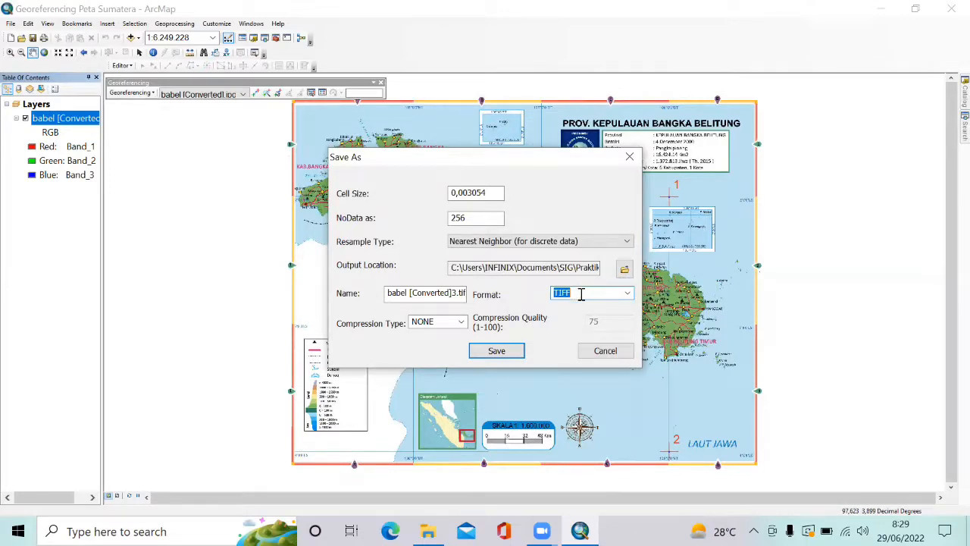
pyautogui.click(503, 350)
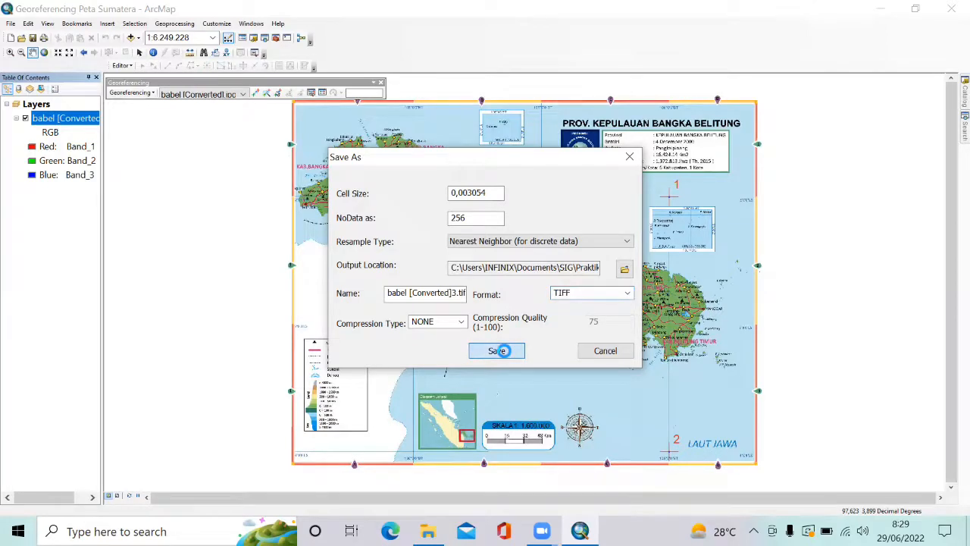